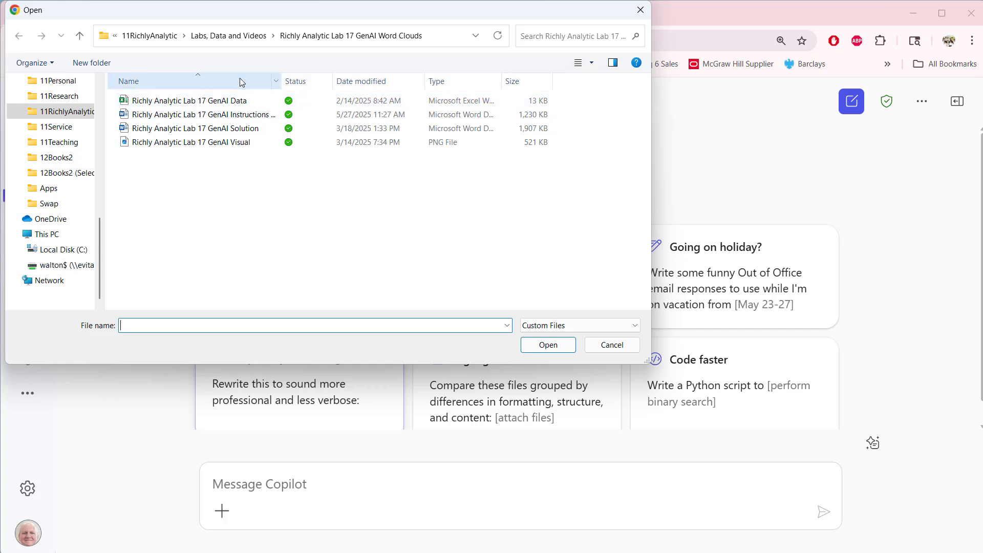
- Attach the Richly Analytic Lab 17 GenAI Data workbook to the chat and submit it
click(241, 101)
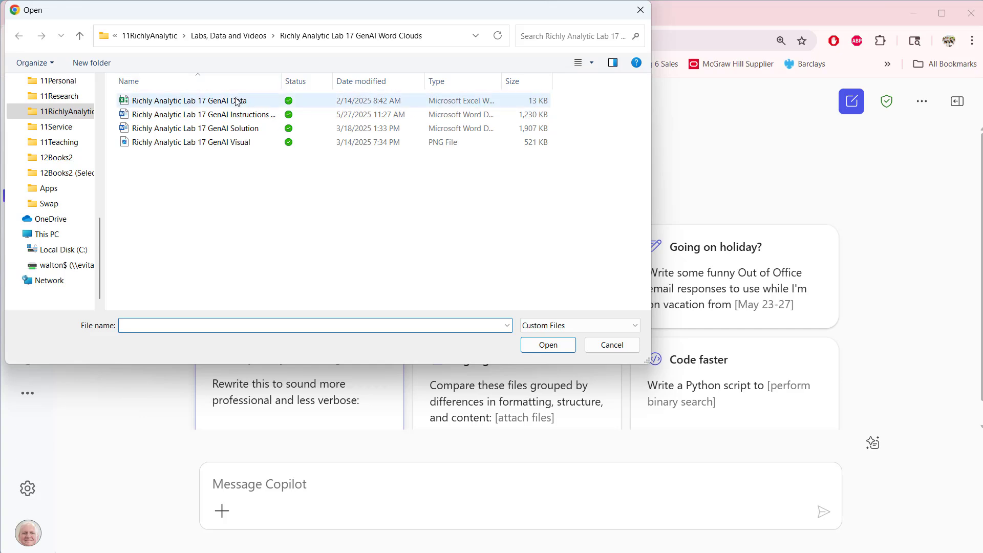
click(547, 346)
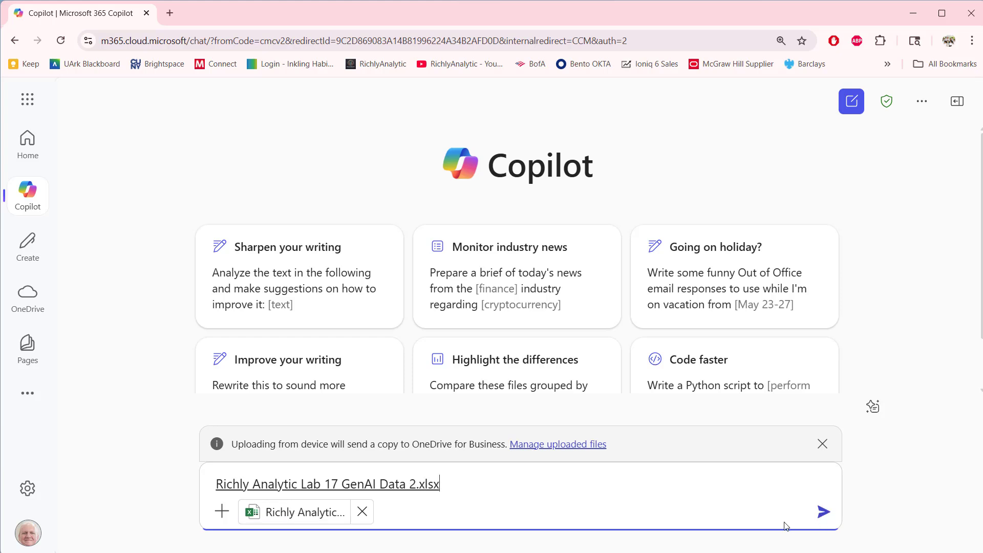
click(821, 512)
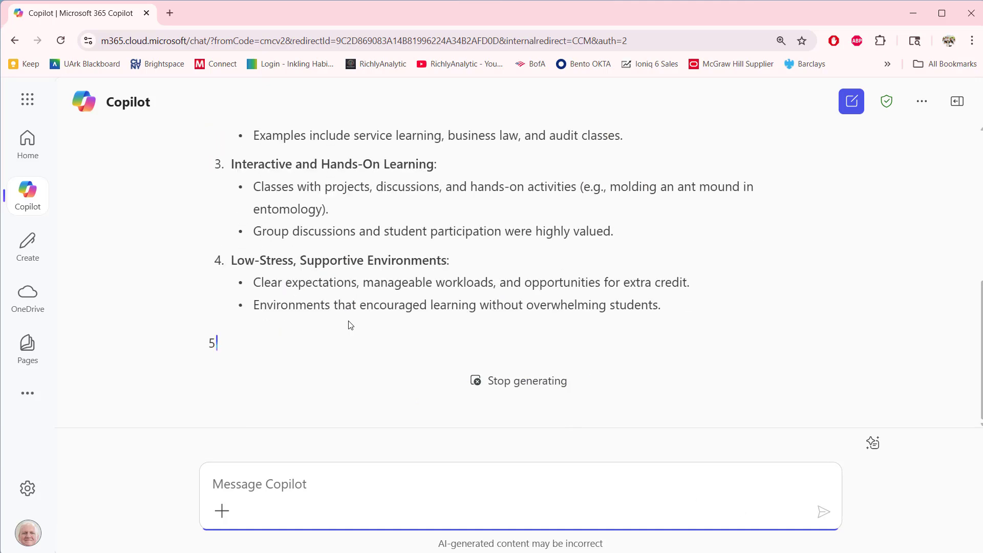
- Ask Copilot to "Please print out the last five rows of the file."
scroll(404, 320, up, 7)
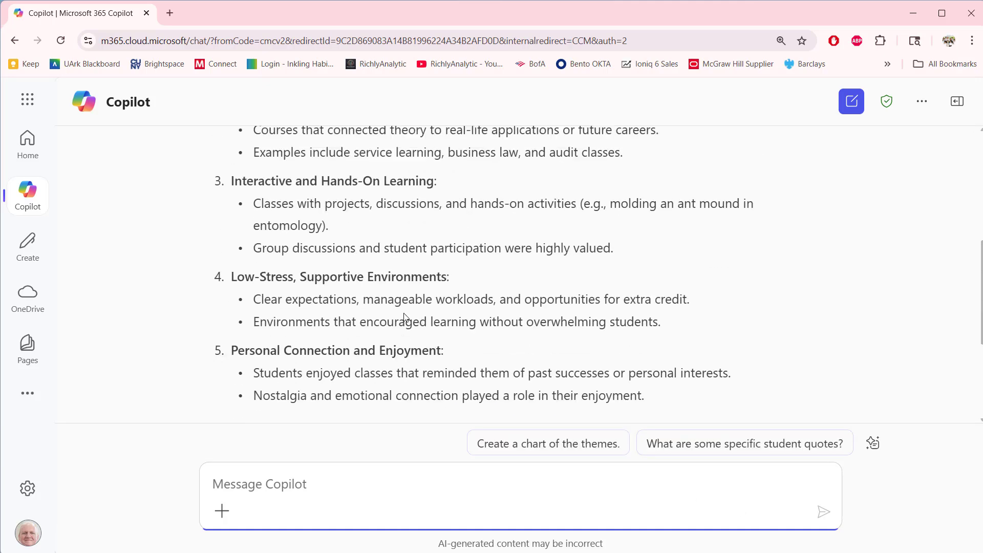
scroll(410, 312, up, 1)
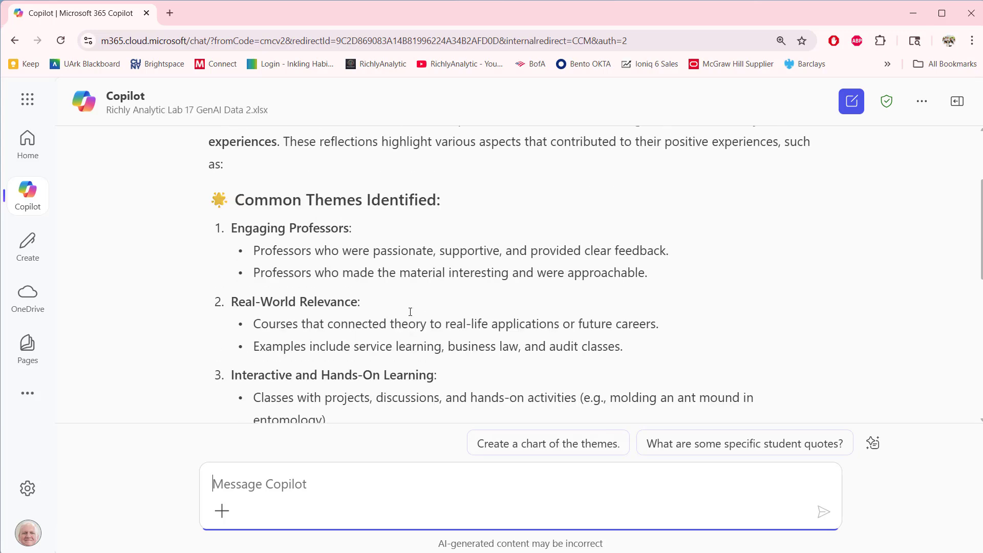
scroll(410, 310, down, 8)
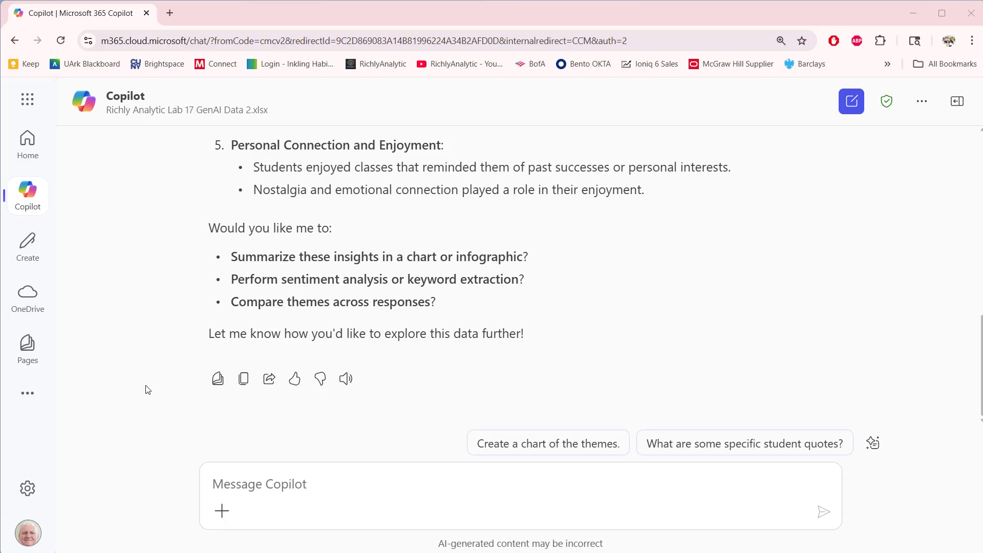
click(257, 473)
text(Please print out the last five rows of the file.)
key(Return)
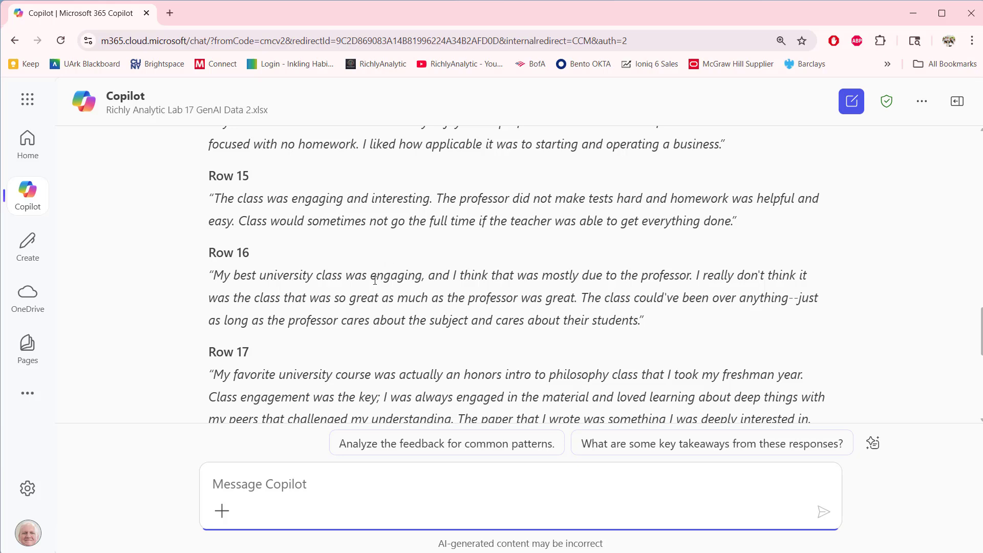
- Request a bar chart of word counts excluding "class", pronouns, conjunctions, prepositions and common stop words, with blue #1F449C bars, counts on top, sorted in descending order
drag(374, 276, 404, 277)
scroll(390, 297, down, 3)
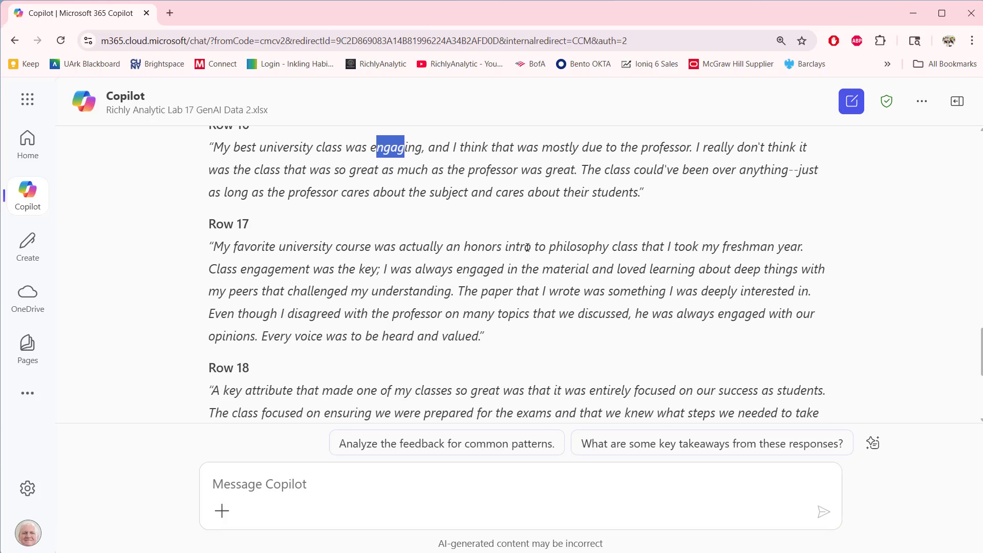
double_click(575, 249)
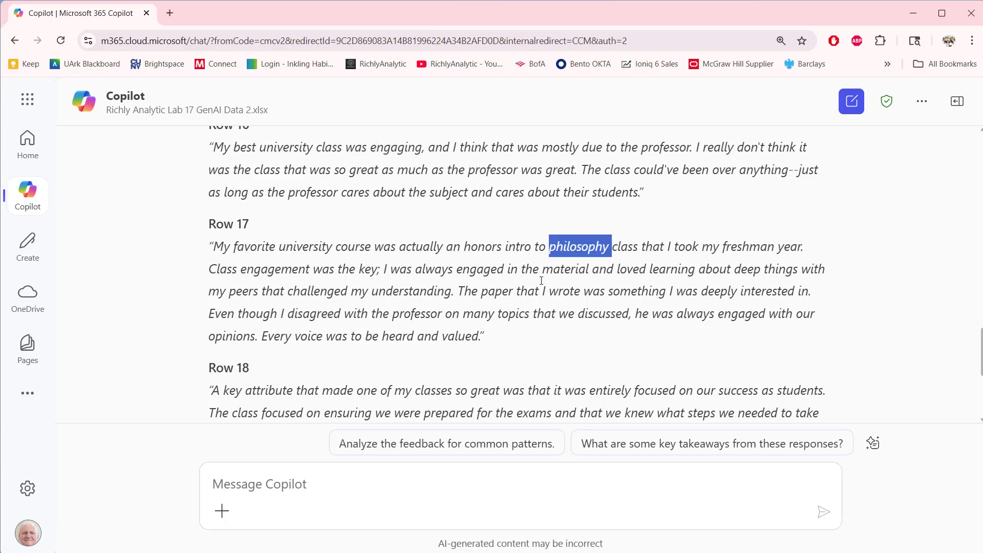
scroll(501, 331, down, 3)
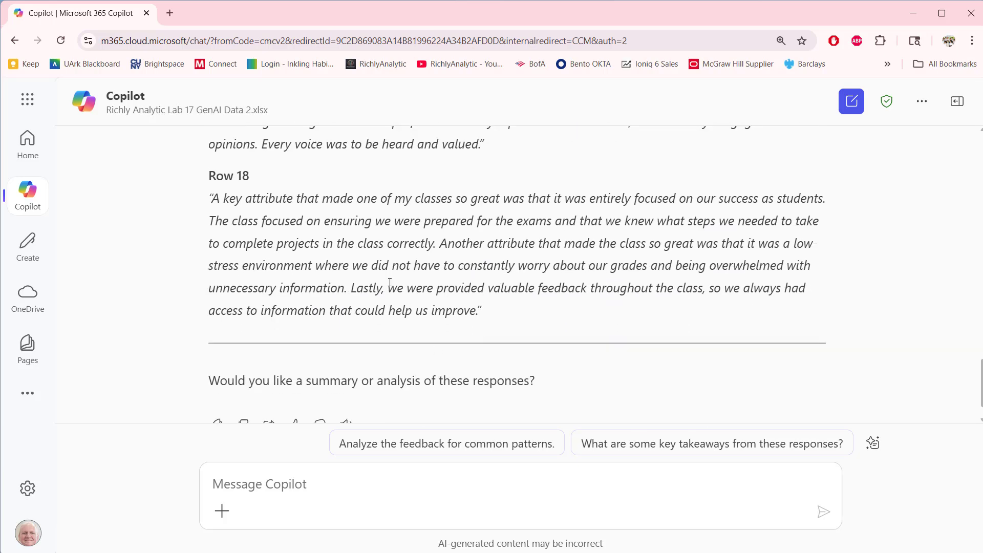
scroll(393, 291, down, 1)
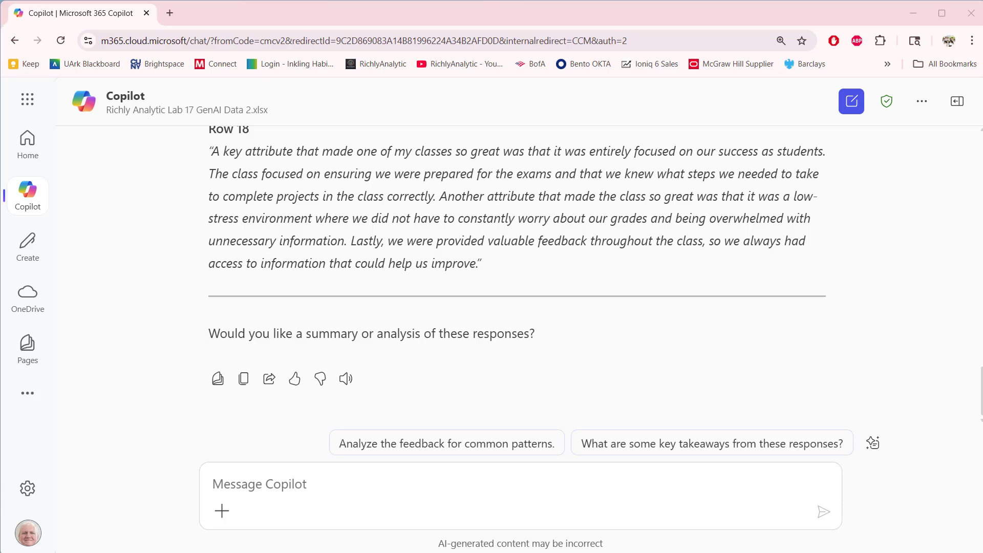
click(358, 484)
text(Please create a bar chart counting how many times a word is used. Do not include the word class. Do not include pronouns, conjunctions, prepositions or common stop words. Please make the bars blue #1F449C. Display the count on the top of the bars. Sort in descending order)
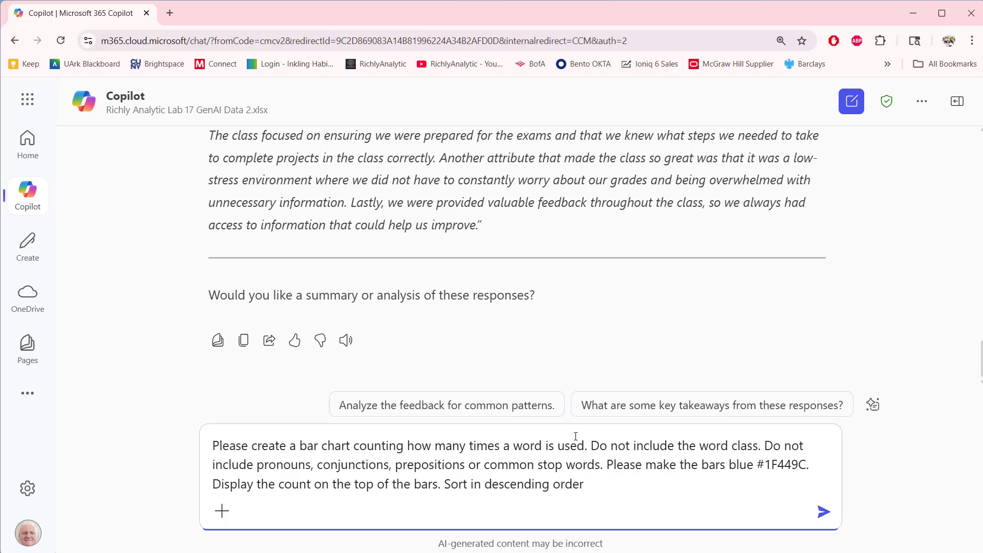
text(.)
click(824, 520)
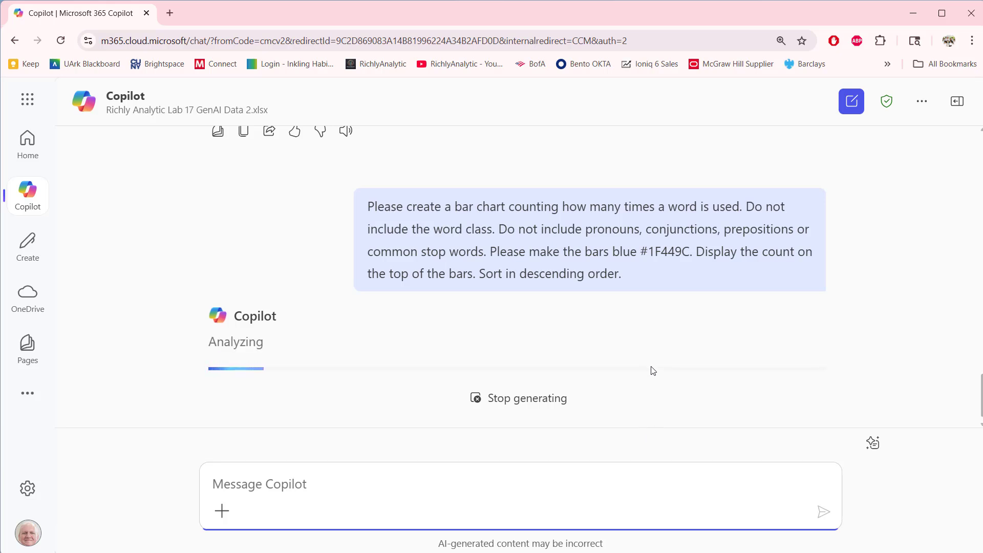
- Examine the generated word frequency bar chart, including its bar counts and word labels
key(ctrl+minus)
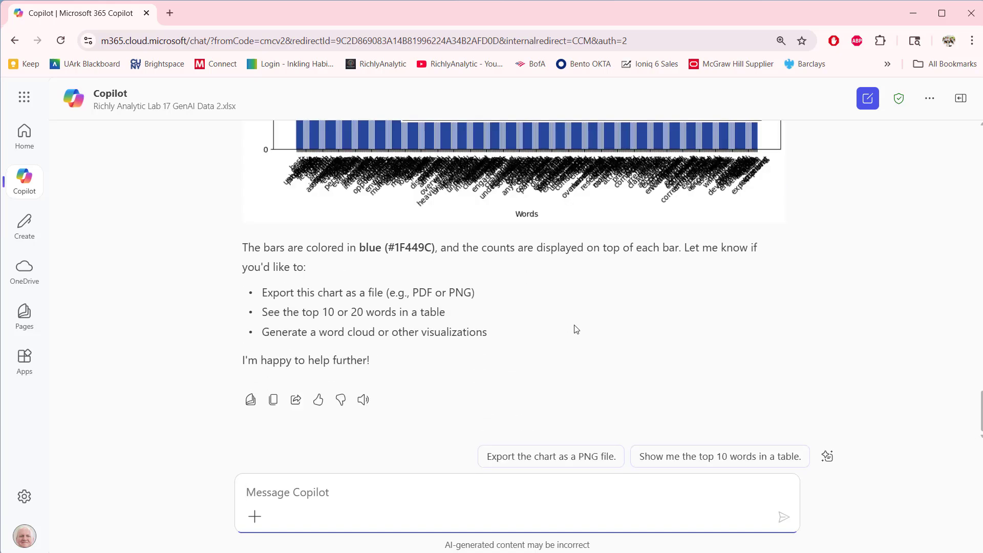
scroll(559, 331, up, 4)
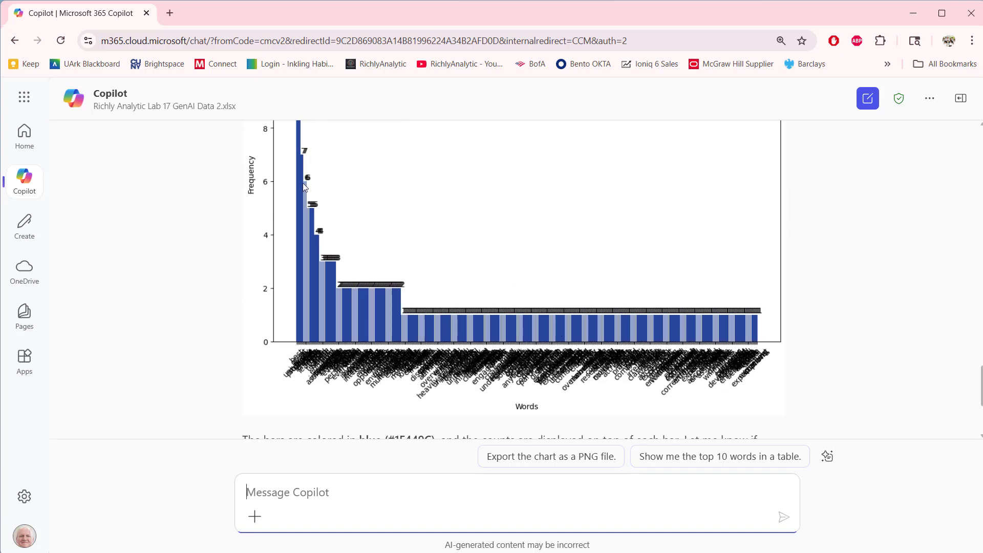
scroll(303, 184, up, 1)
scroll(306, 157, up, 1)
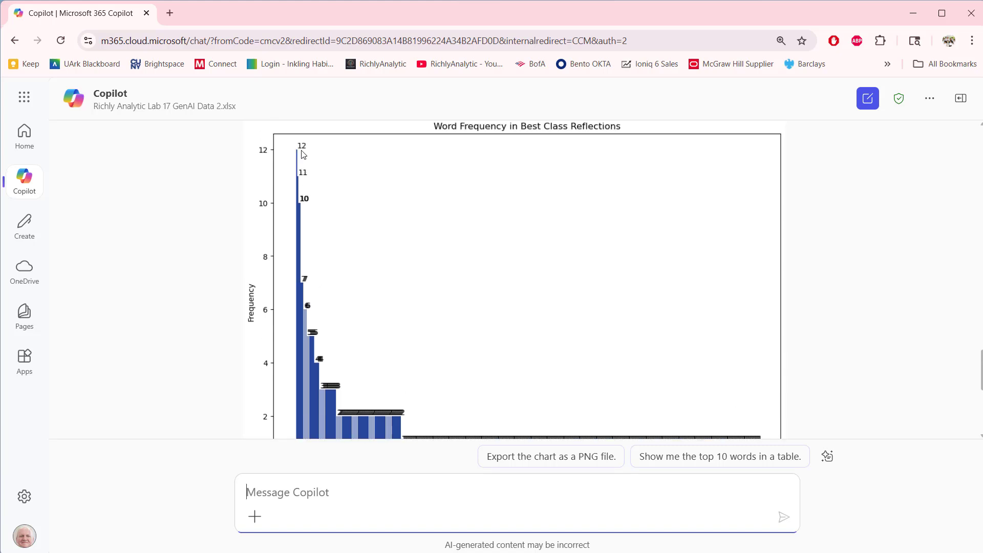
scroll(379, 245, down, 1)
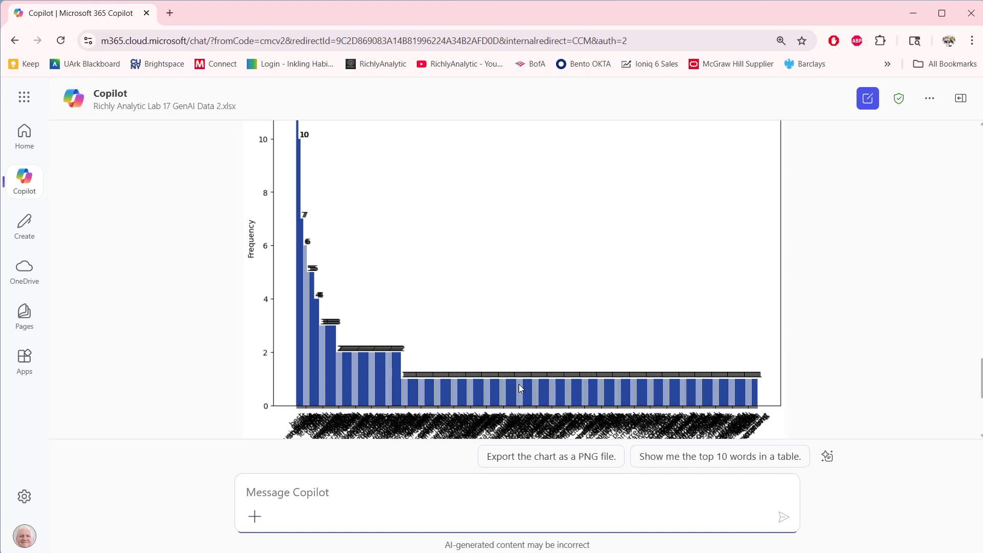
scroll(520, 387, down, 2)
scroll(520, 388, down, 2)
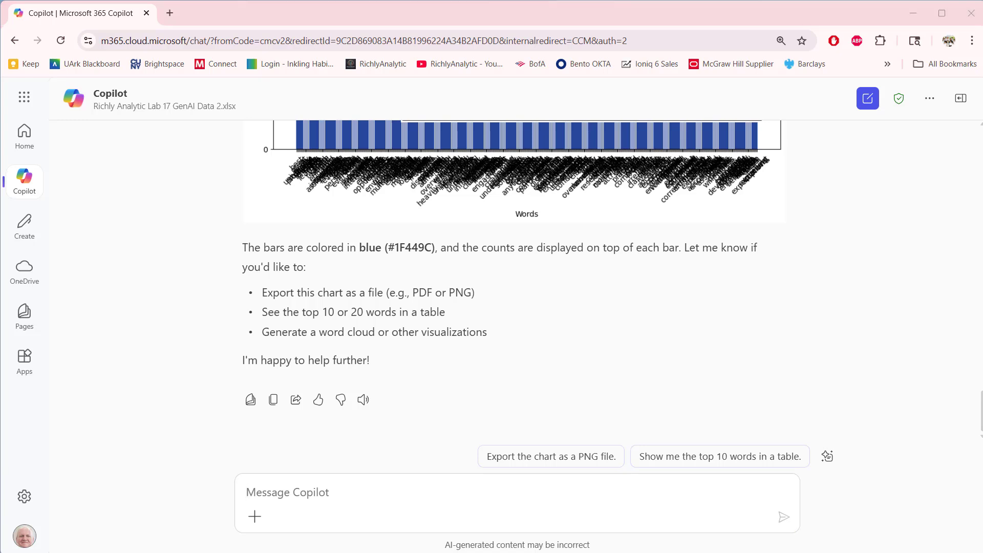
- Request a word cloud with words sized by frequency, excluding "class", pronouns, conjunctions, prepositions and common stop words
click(277, 490)
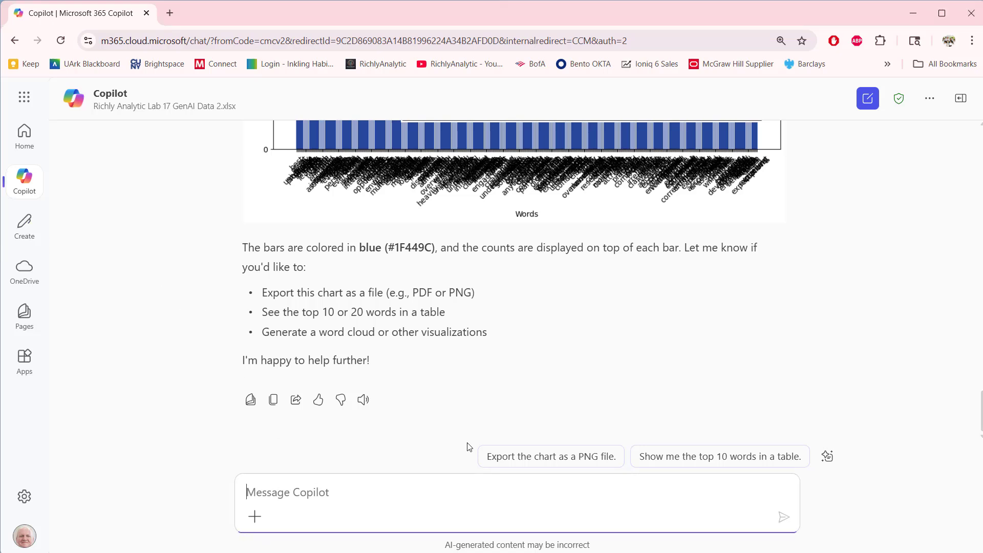
text(Please create a word cloud based on the frequency of the words. Do not include the word class.  Do not include pronouns, conjunctions, prepositions or common stop words. Make the size of the words correspond to the frequency of the word usage.)
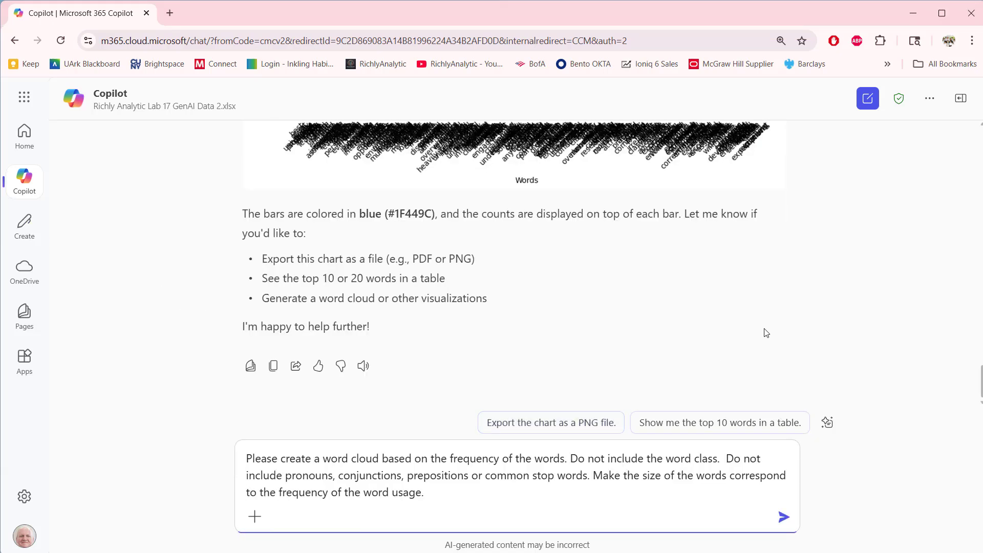
drag(379, 460, 326, 460)
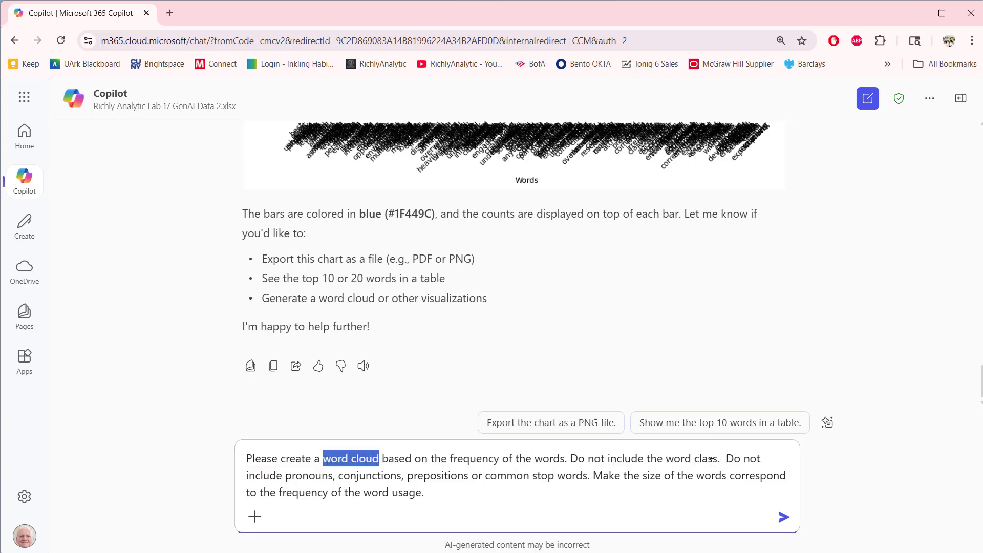
drag(669, 459, 590, 472)
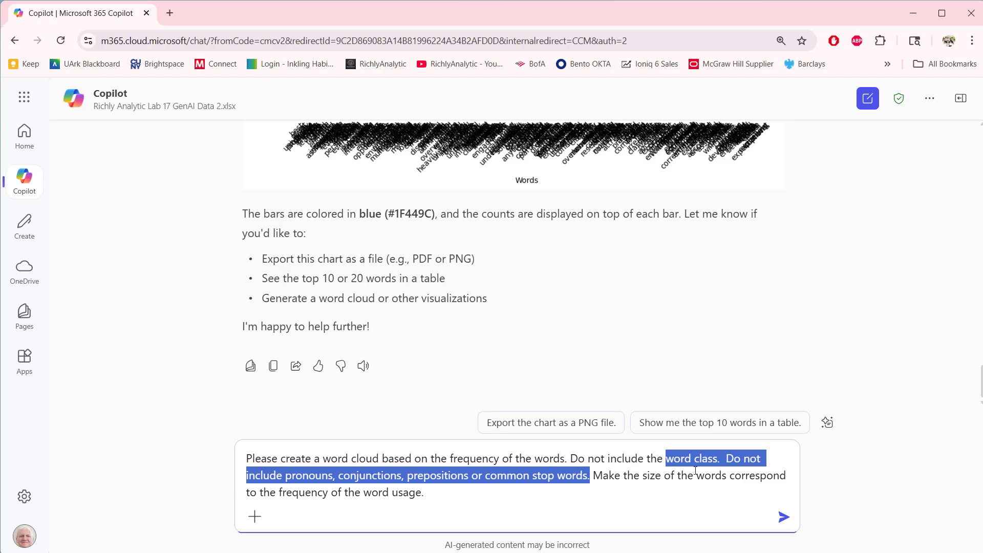
click(784, 518)
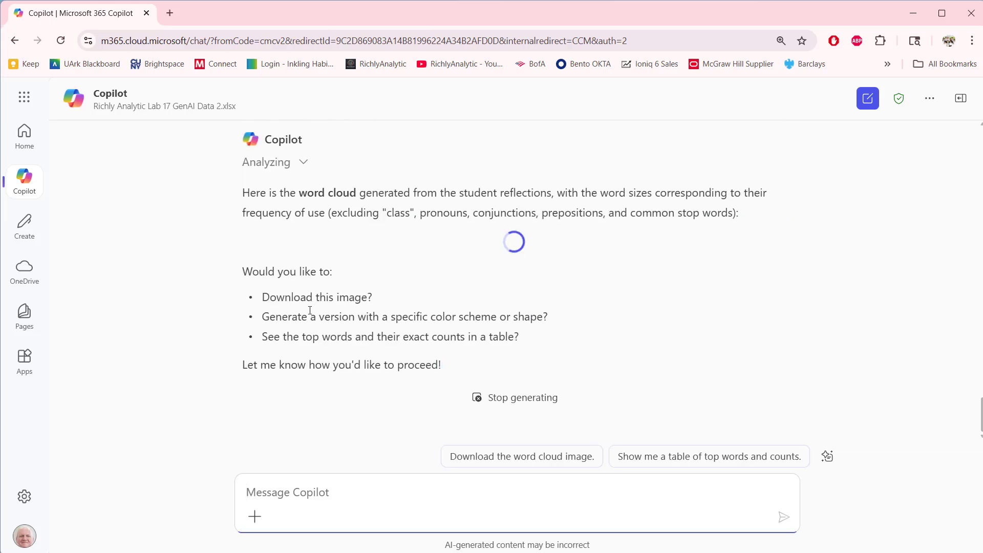
- Ask Copilot to "Please write a memo summarizing the findings."
scroll(354, 332, up, 4)
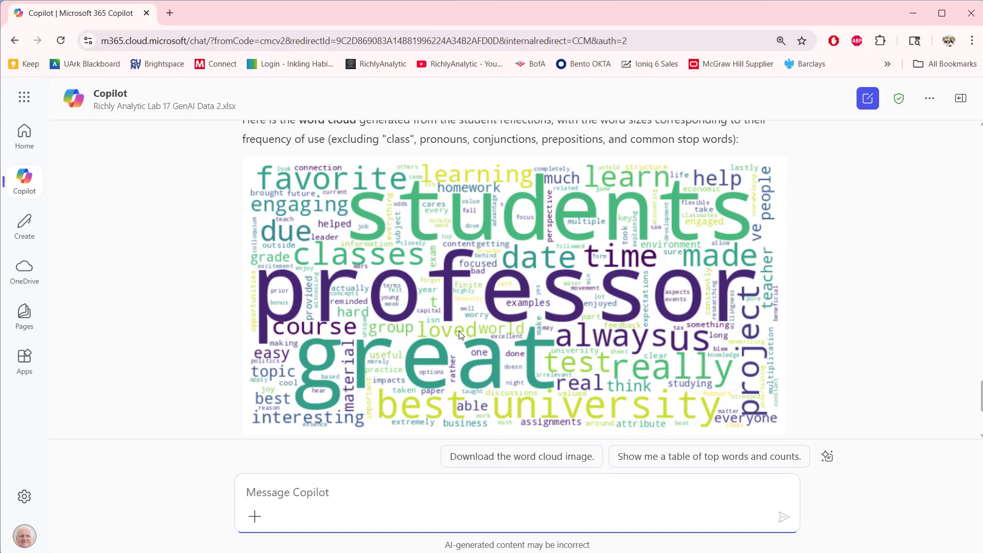
scroll(457, 338, down, 4)
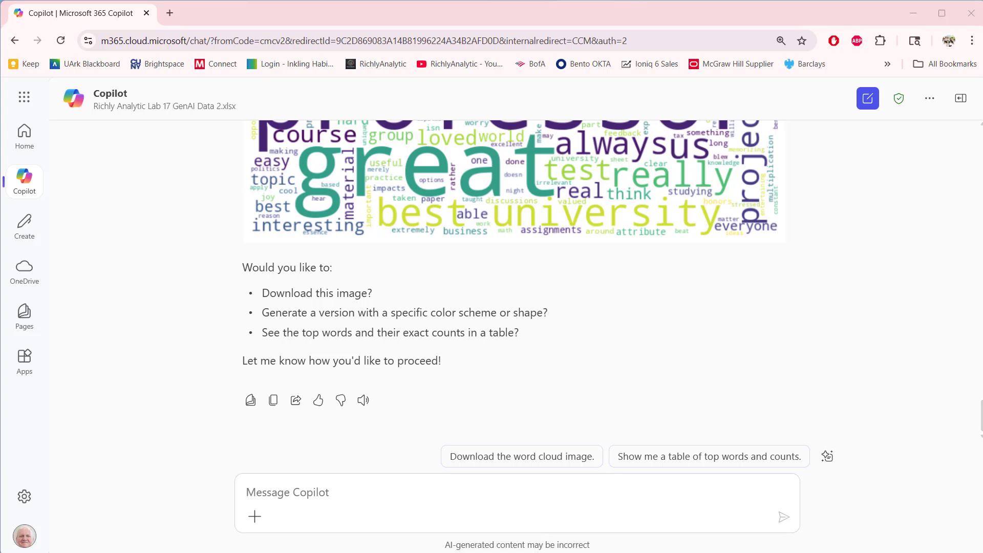
click(361, 494)
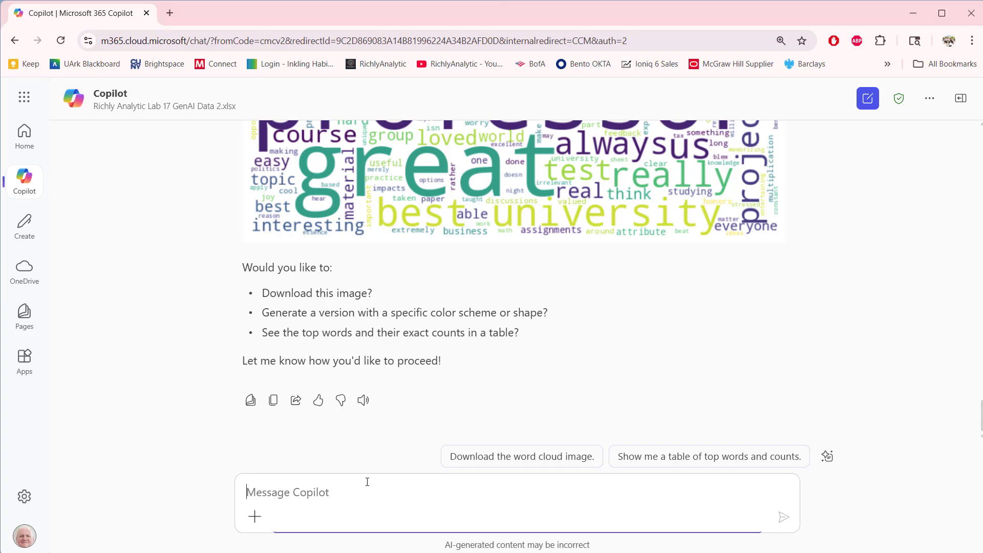
text(Please write a memo summarizing the findings.)
key(Return)
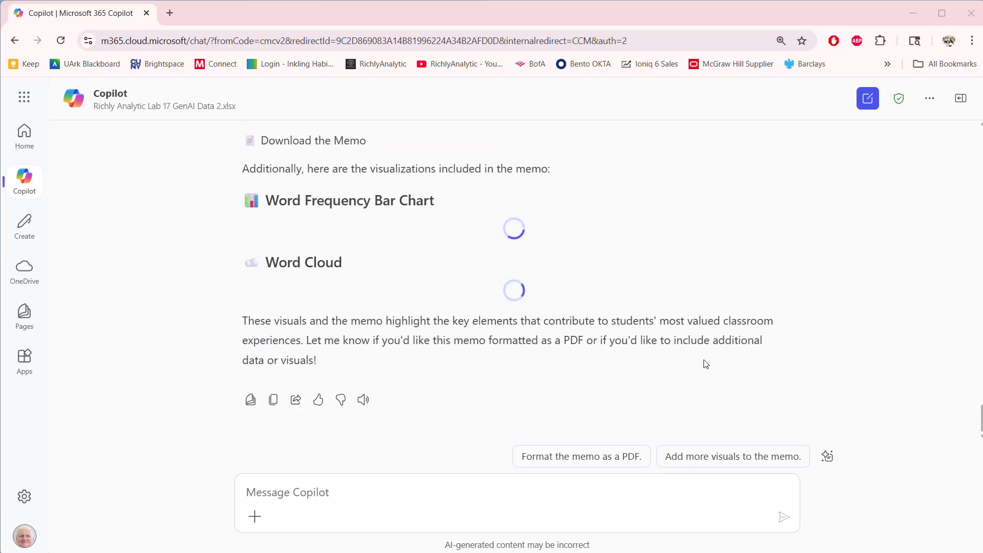
- Review the memo response along with its bar chart and word cloud
scroll(707, 364, up, 7)
scroll(706, 366, down, 6)
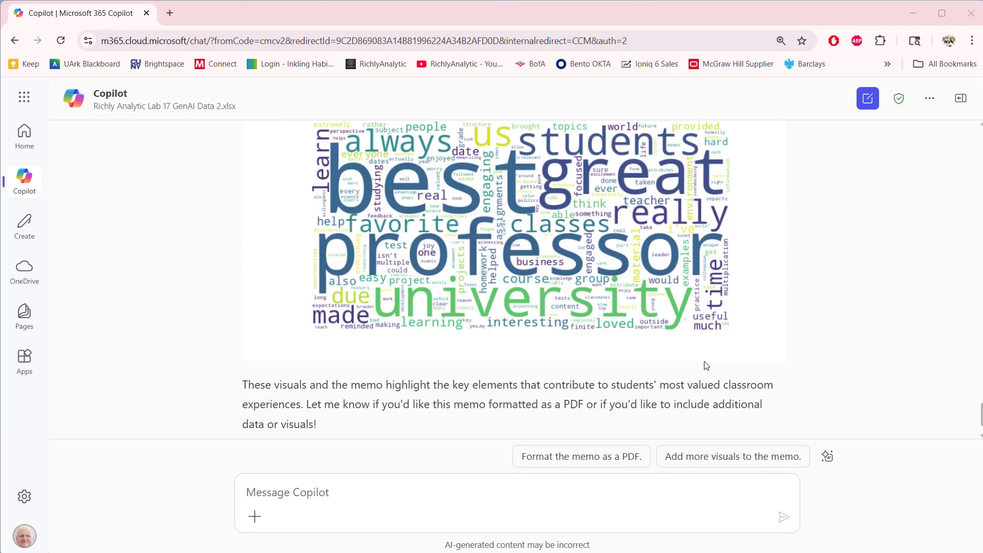
scroll(706, 364, up, 10)
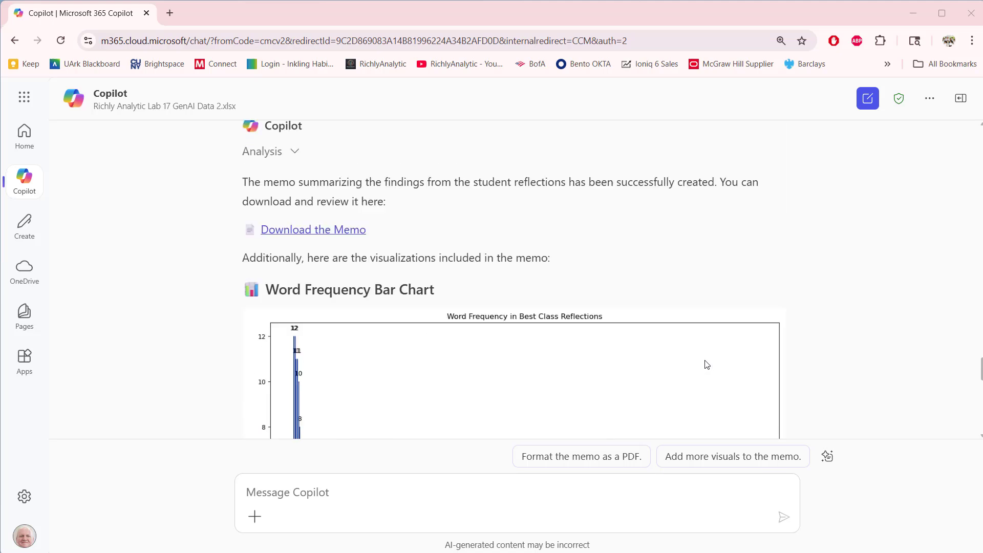
scroll(707, 364, up, 2)
scroll(706, 364, up, 2)
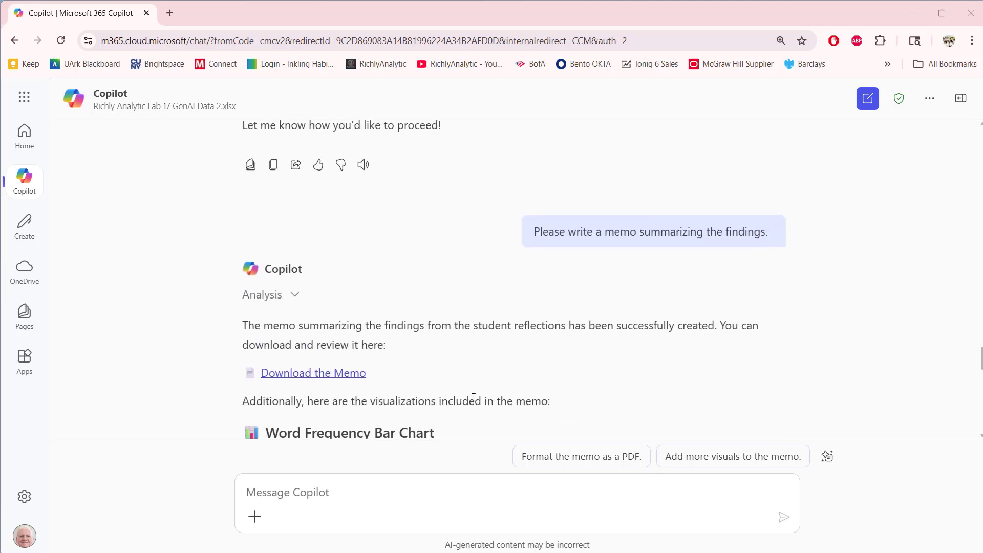
scroll(379, 394, down, 1)
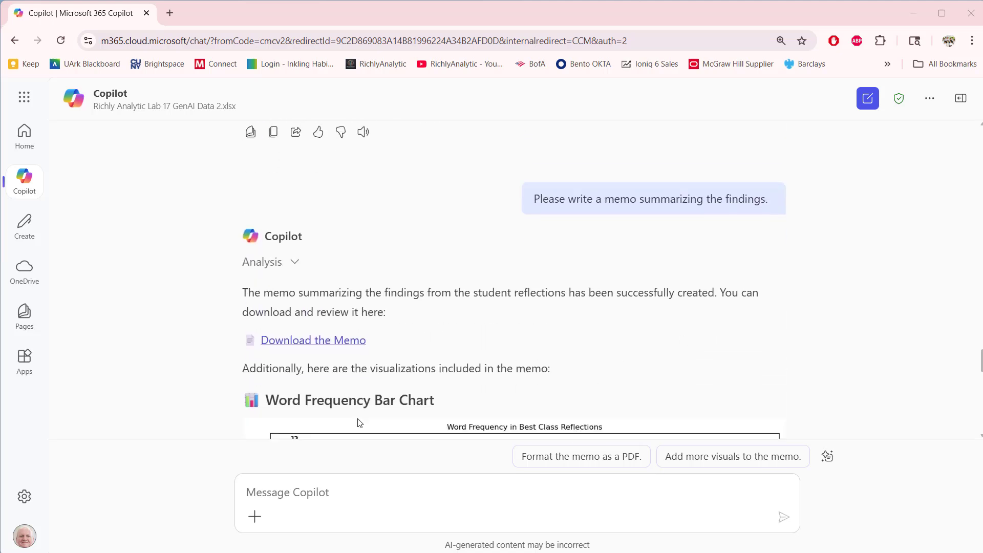
scroll(398, 379, down, 10)
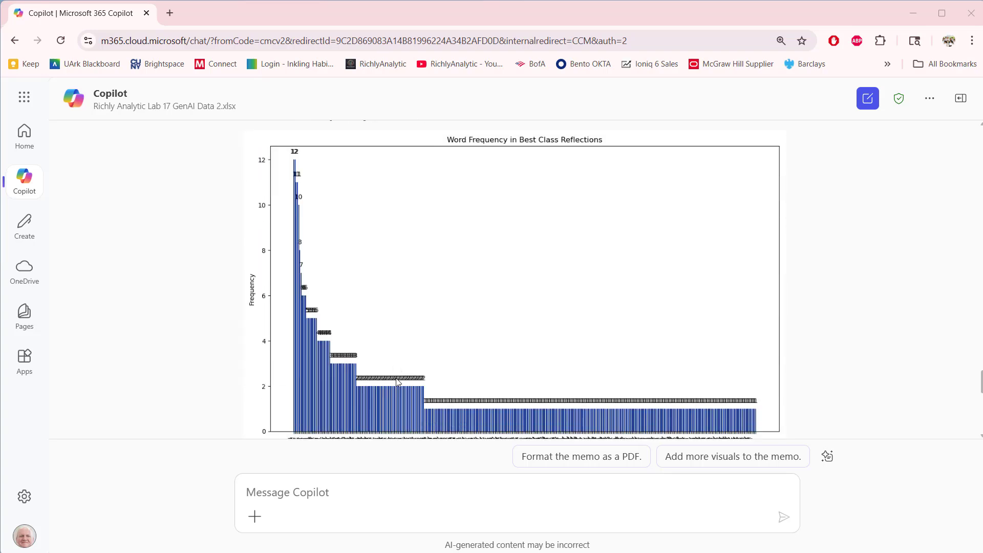
- Download the generated memo and open memo.txt
scroll(307, 304, up, 10)
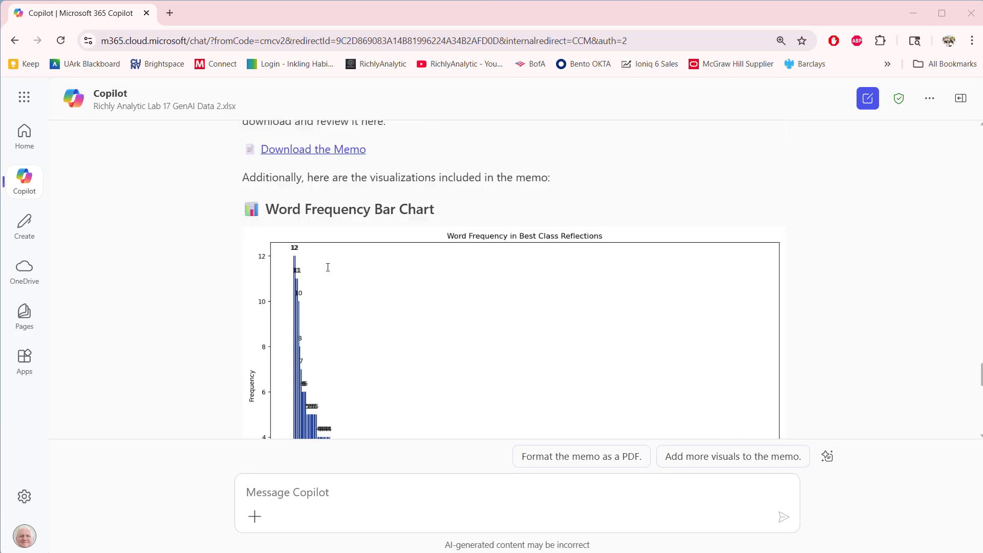
click(313, 309)
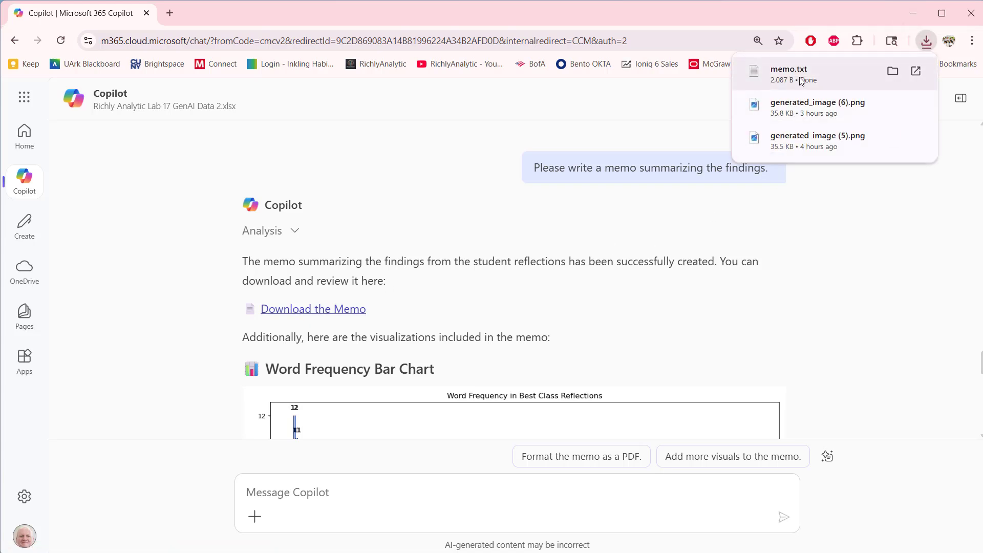
click(804, 80)
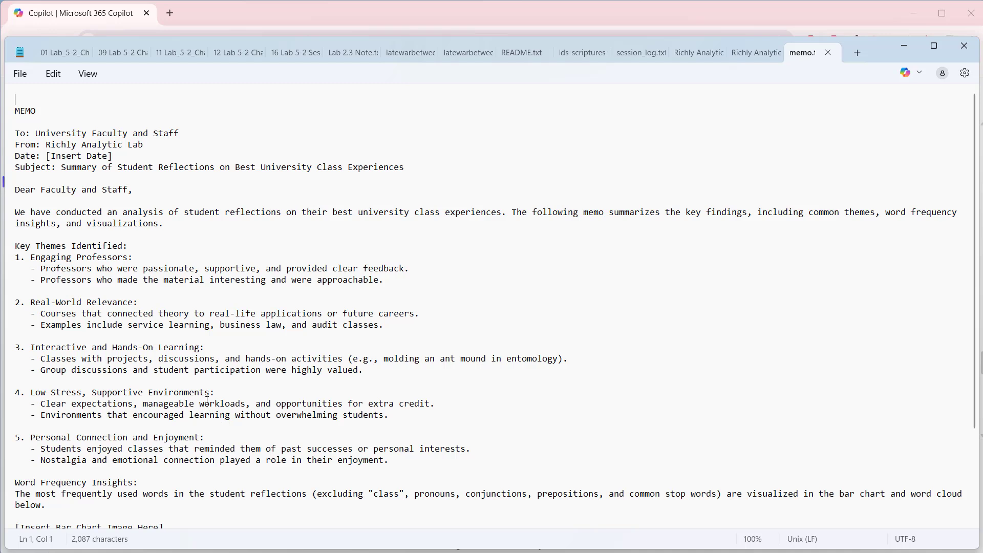
- Read through the memo's key themes, word frequency insights and image placeholders, and close the memo window
scroll(207, 401, down, 4)
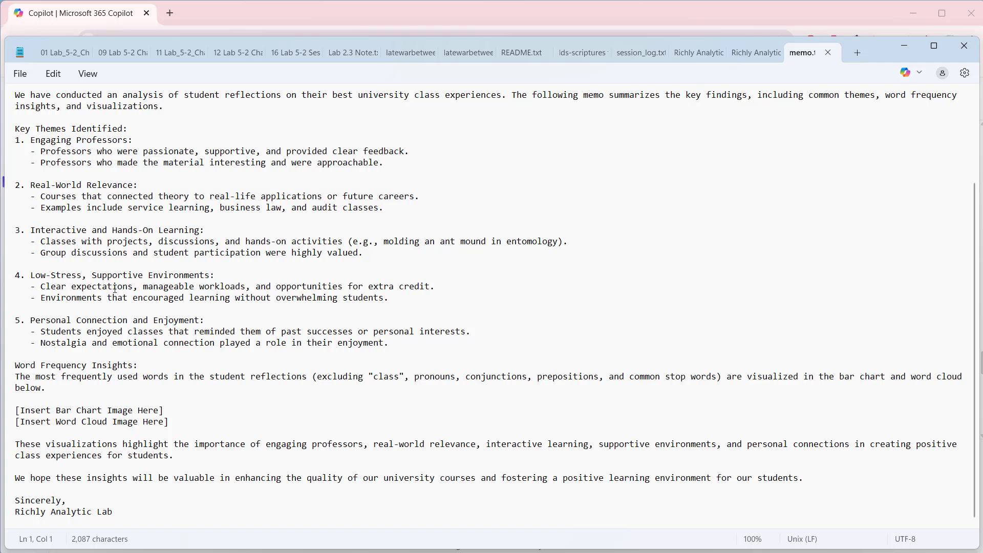
scroll(115, 288, up, 3)
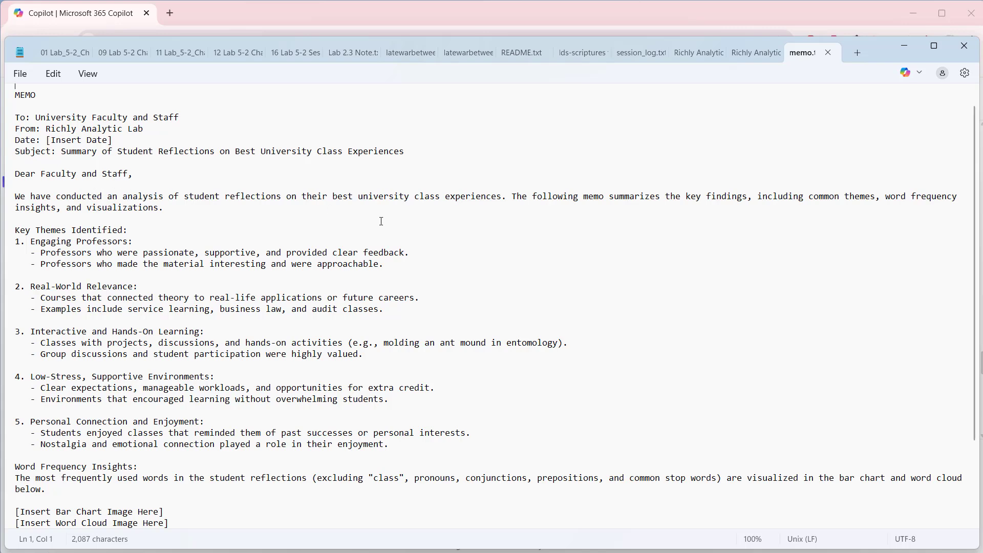
scroll(472, 225, down, 3)
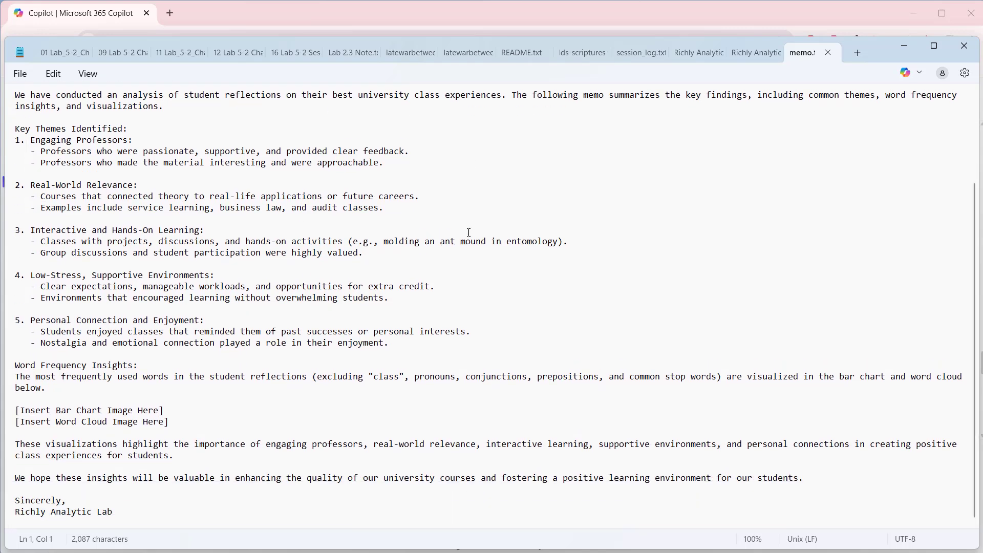
click(964, 45)
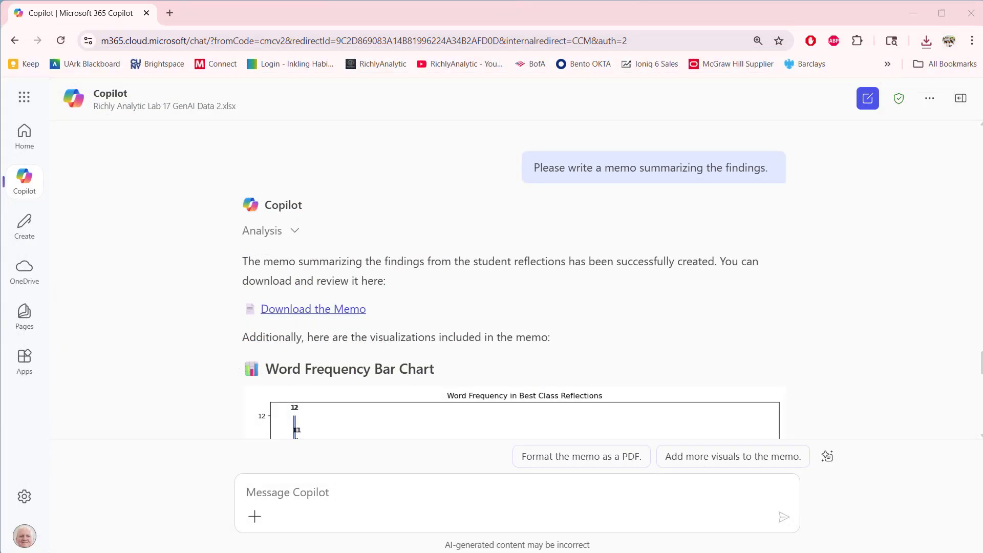
- Compare the memo response's bar chart and word cloud with the word cloud generated earlier in the chat
scroll(193, 340, down, 10)
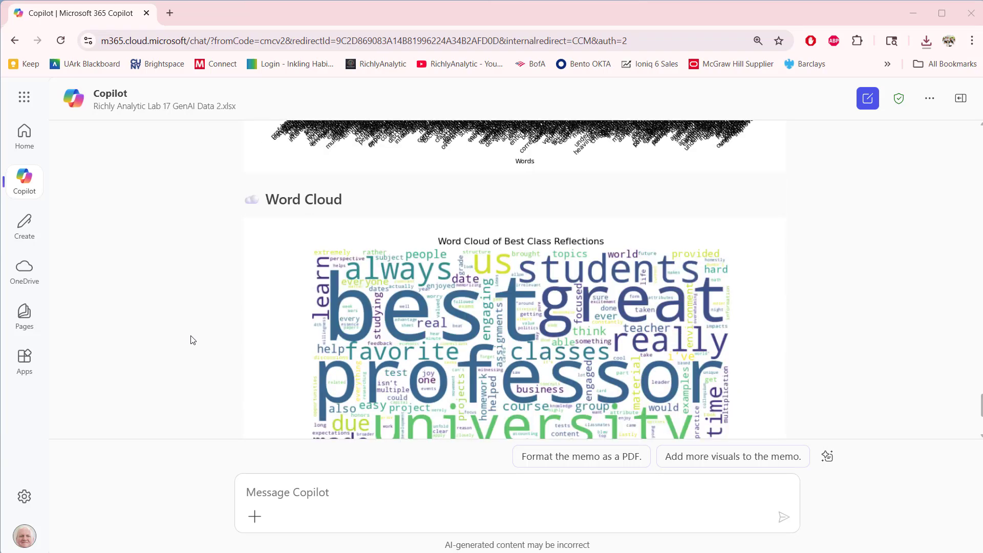
scroll(193, 340, down, 4)
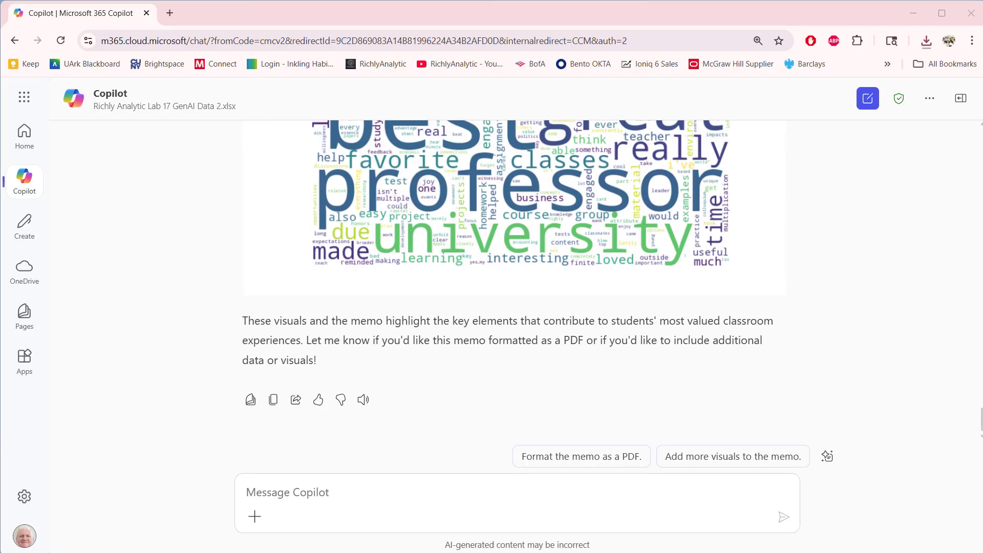
scroll(366, 295, up, 4)
scroll(367, 294, up, 15)
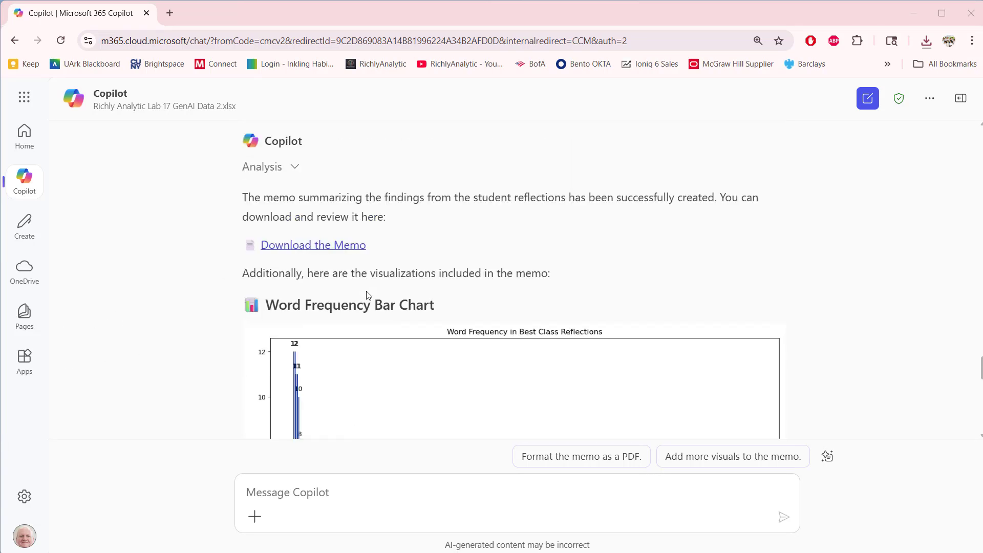
scroll(367, 294, up, 1)
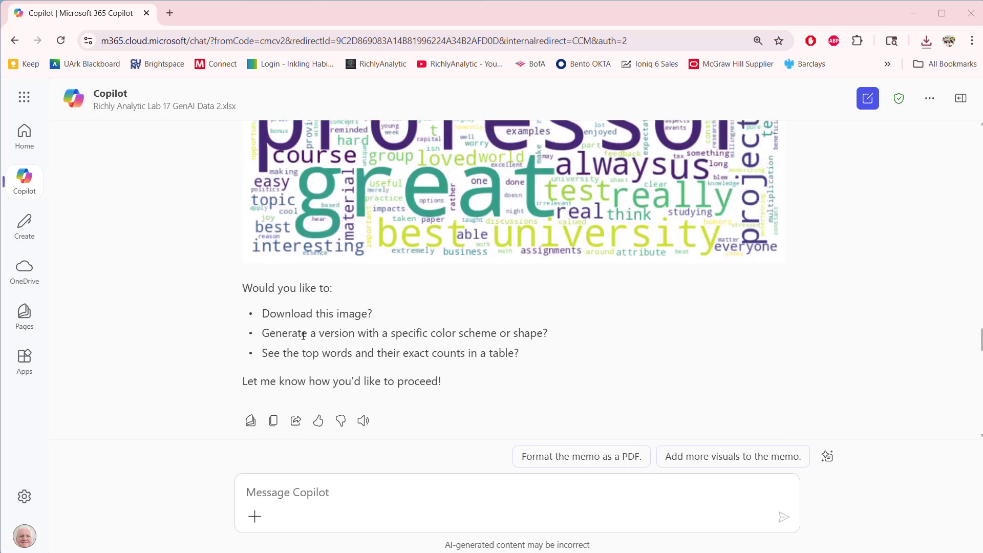
scroll(331, 357, up, 1)
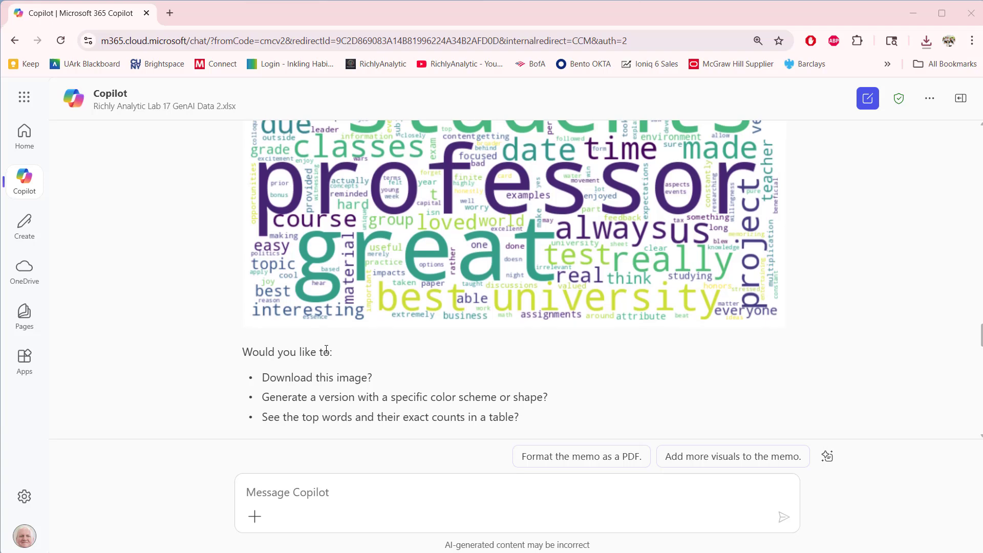
scroll(327, 349, down, 5)
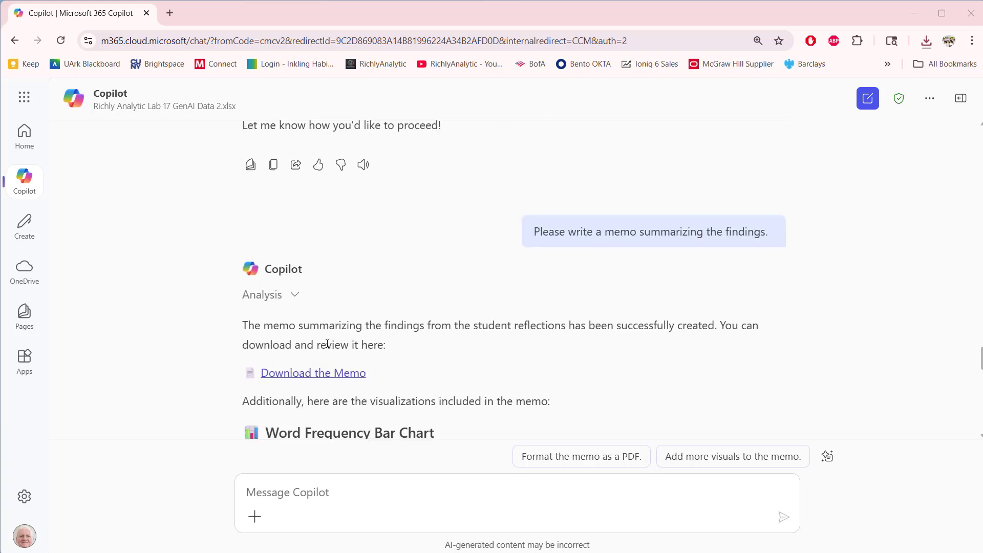
scroll(329, 329, down, 12)
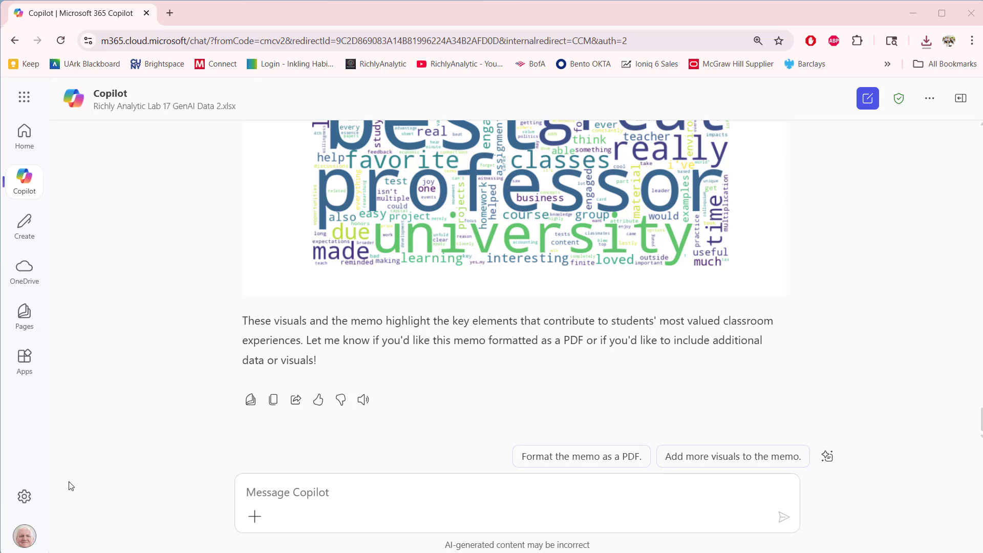
- Ask Copilot to output the word cloud as a .png file titled "Richly Analytic Lab 17 GenAI Word Cloud" and download the resulting file
click(470, 485)
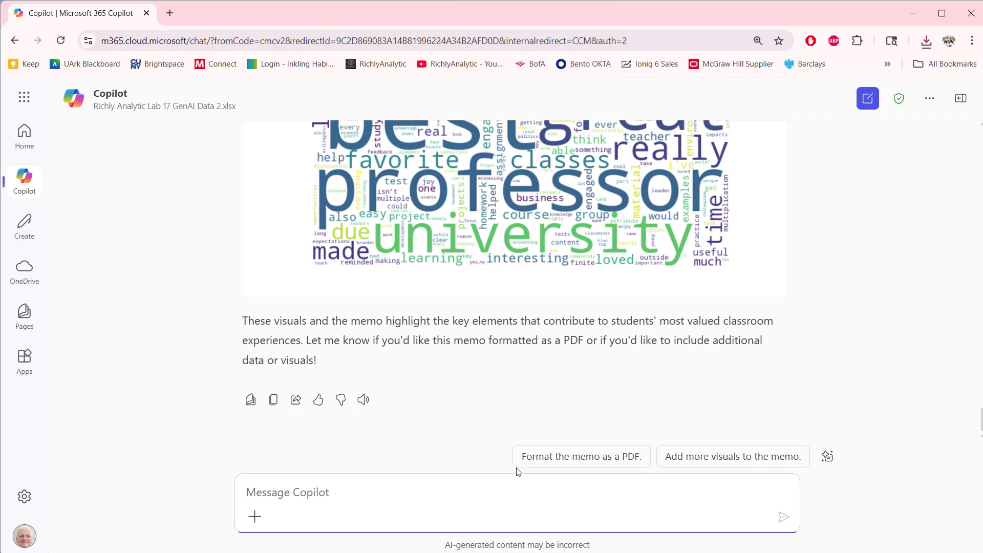
text(Please output the word cloud as a .png file titled "Richly Analytic Lab 17 GenAI Word Cloud".)
key(Return)
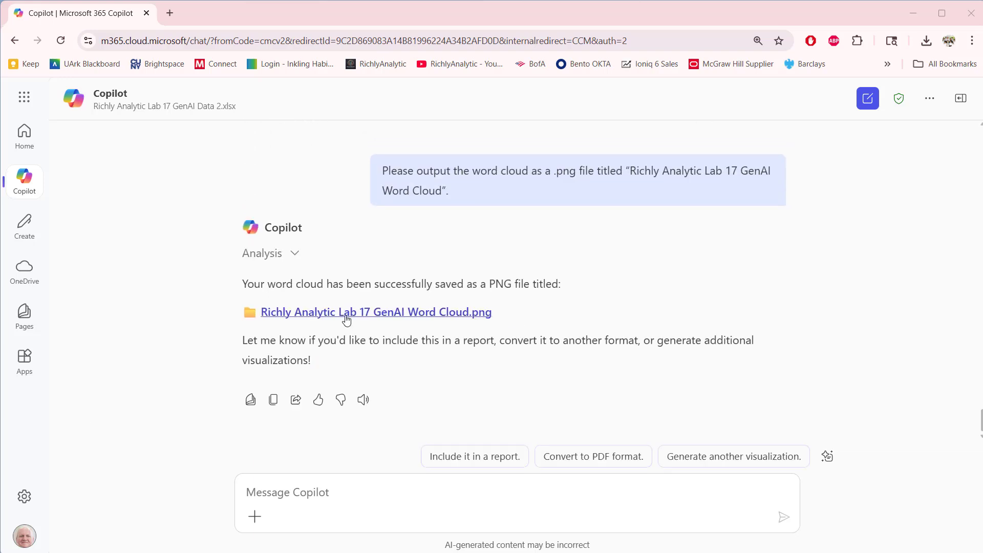
click(300, 317)
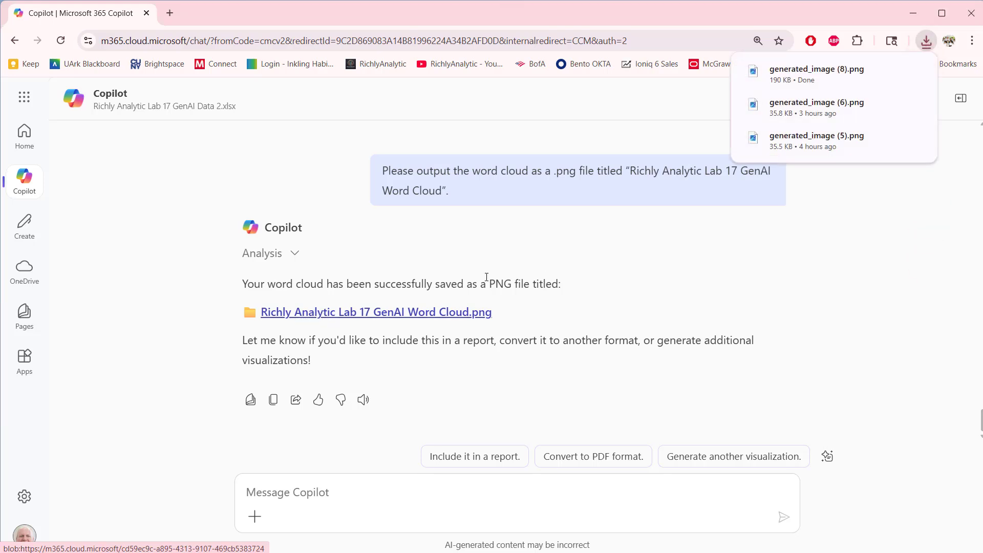
- Ask Copilot "Please display the prompts I gave you in this chat." and review the full list of prompts
click(279, 493)
text(Please display the prompts I gave you in this chat.)
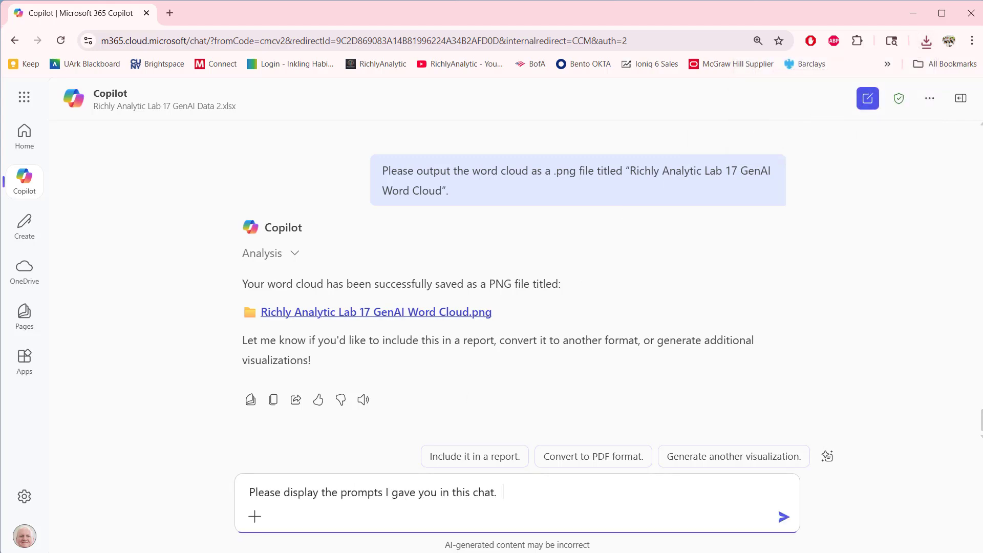
key(Return)
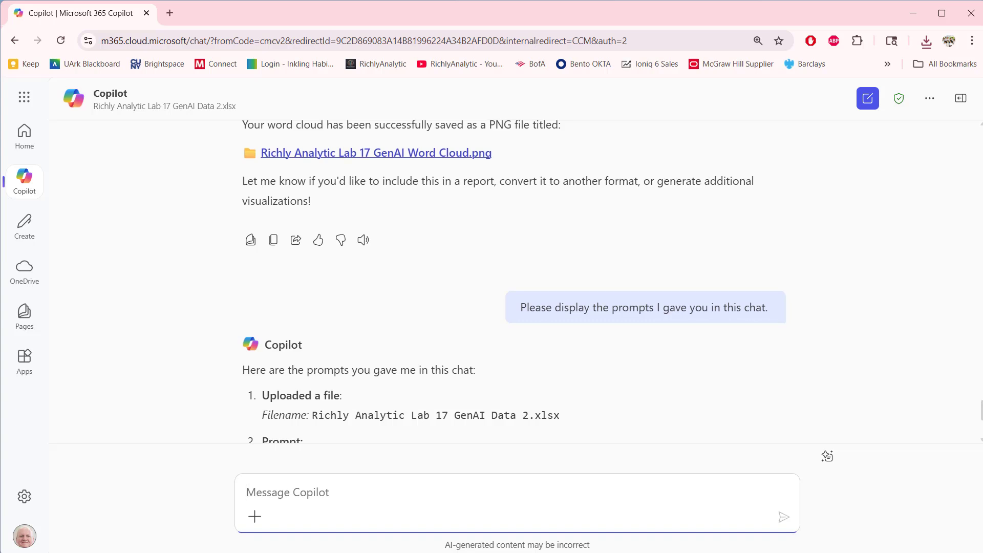
scroll(687, 377, down, 5)
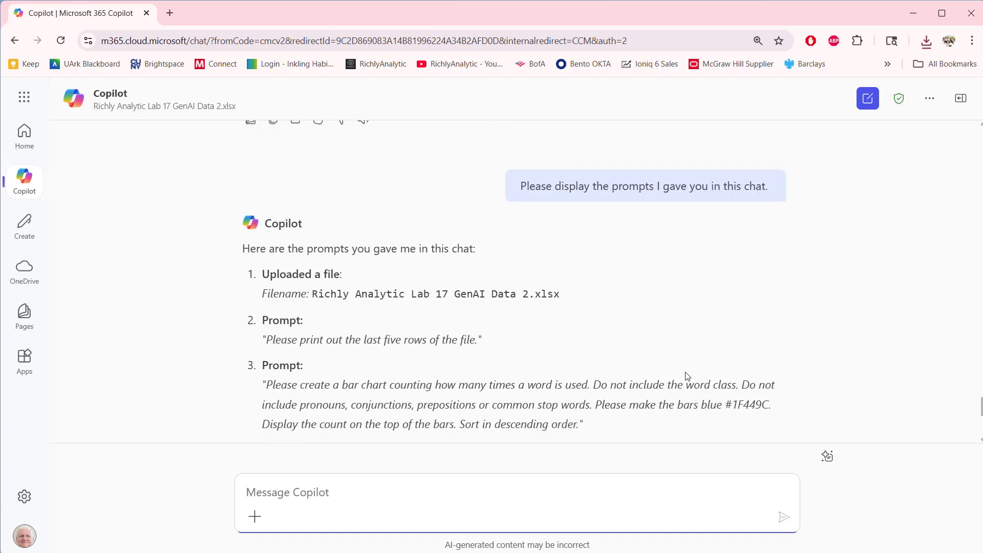
scroll(686, 374, down, 3)
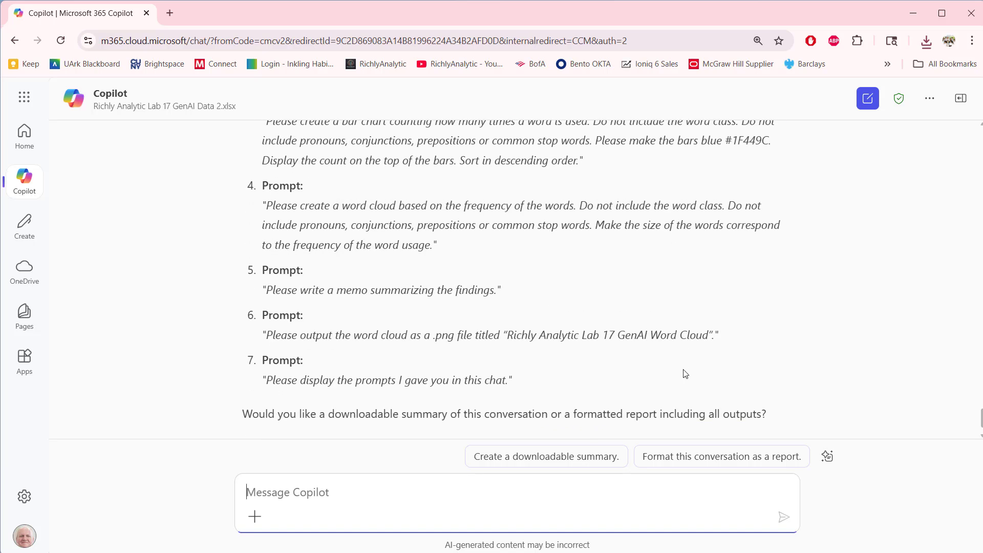
scroll(686, 374, down, 1)
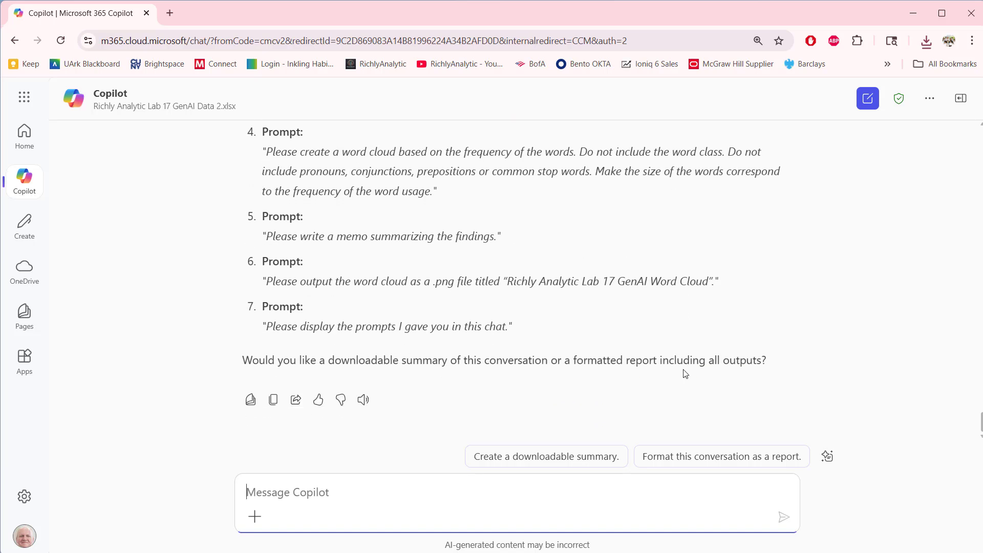